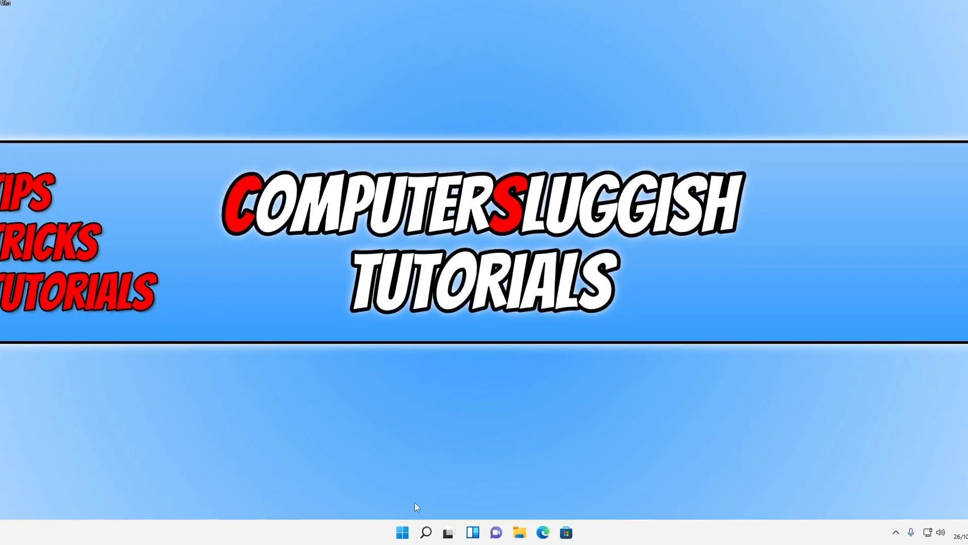
Step: Reach the System > Display page of Windows Settings from the Start button's quick menu
{"action": "right_click", "coordinate": [407, 533]}
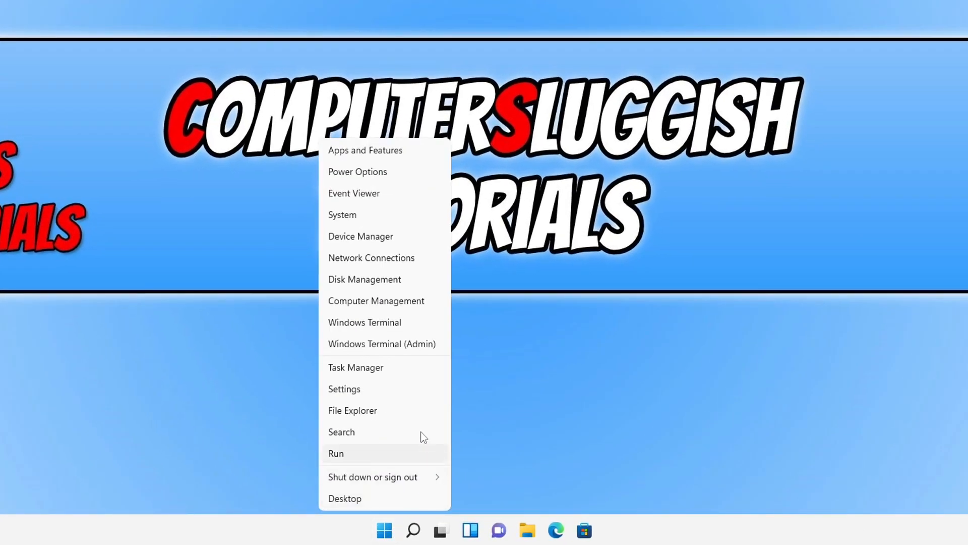
{"action": "left_click", "coordinate": [402, 389]}
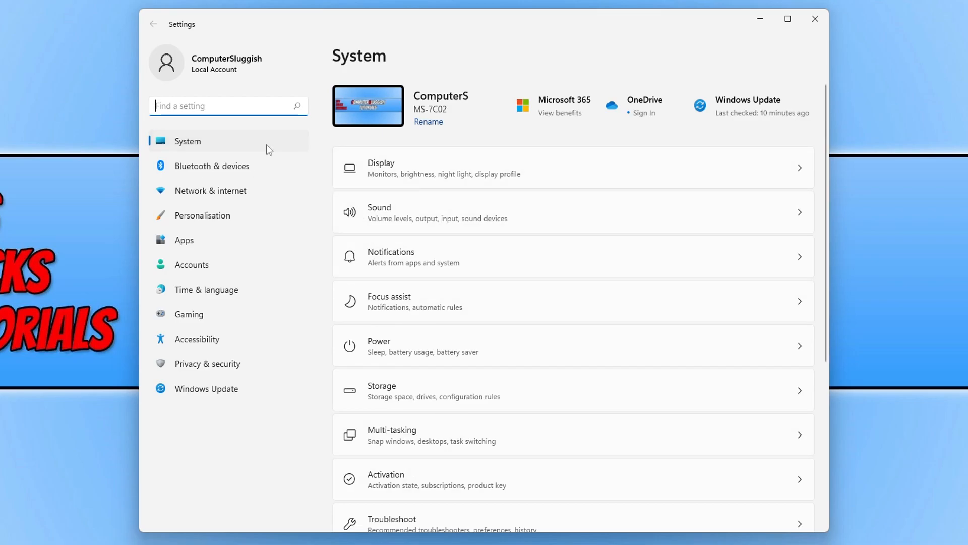
{"action": "left_click", "coordinate": [497, 176]}
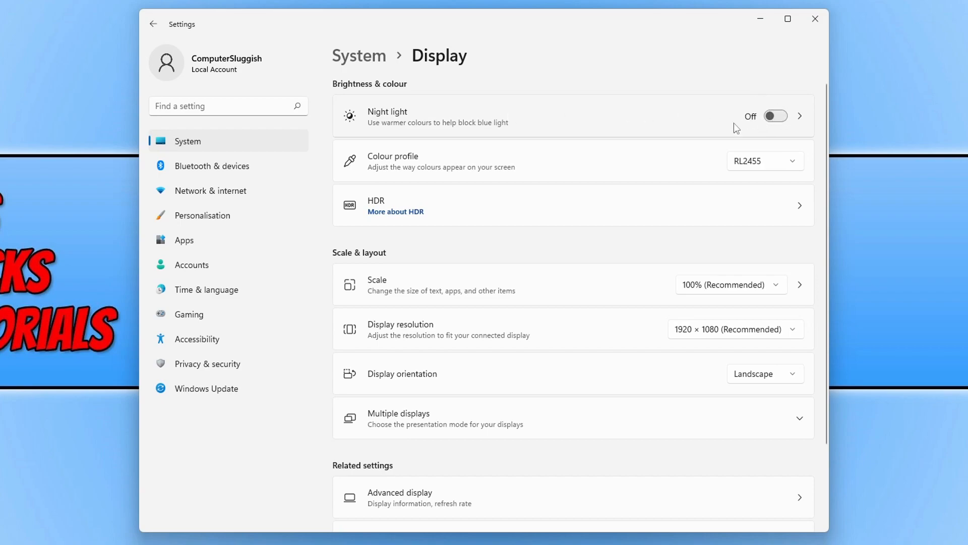
Step: Enter the Night light page and lower its strength from 48 to 0
{"action": "left_click", "coordinate": [506, 106]}
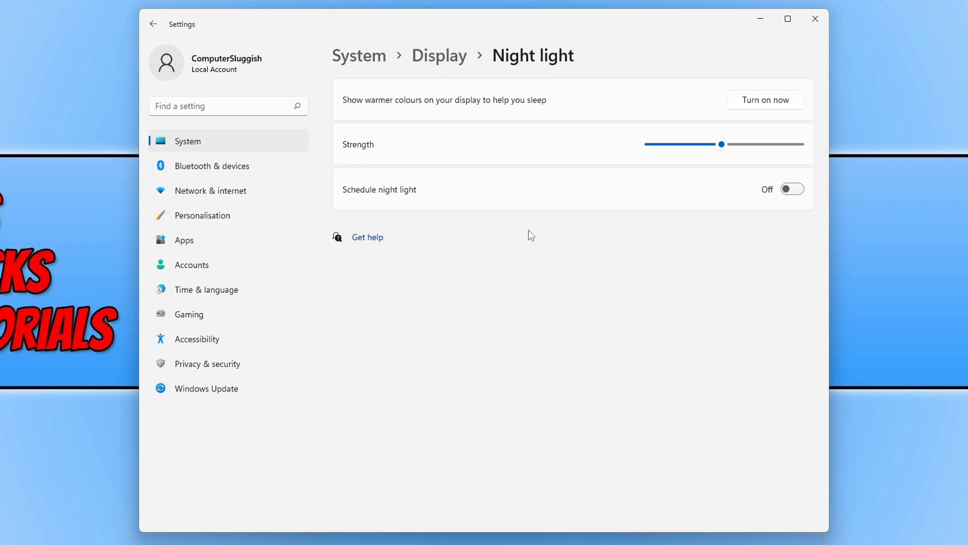
{"action": "mouse_move", "coordinate": [722, 143]}
{"action": "left_click_drag", "start_coordinate": [722, 144], "coordinate": [653, 142]}
Step: Adjust the Night light strength slider up near maximum, down to about 7, settling around 28
{"action": "left_click_drag", "start_coordinate": [650, 143], "coordinate": [808, 155]}
{"action": "left_click_drag", "start_coordinate": [805, 151], "coordinate": [793, 149]}
{"action": "left_click_drag", "start_coordinate": [796, 154], "coordinate": [792, 146]}
{"action": "mouse_move", "coordinate": [796, 146]}
{"action": "left_mouse_down"}
{"action": "mouse_move", "coordinate": [672, 153]}
{"action": "mouse_move", "coordinate": [778, 144]}
{"action": "mouse_move", "coordinate": [696, 151]}
{"action": "left_mouse_up"}
{"action": "left_click_drag", "start_coordinate": [692, 146], "coordinate": [707, 145]}
Step: Toggle Schedule night light on and back off, turn Night light on now, and return to Display
{"action": "left_click", "coordinate": [792, 191]}
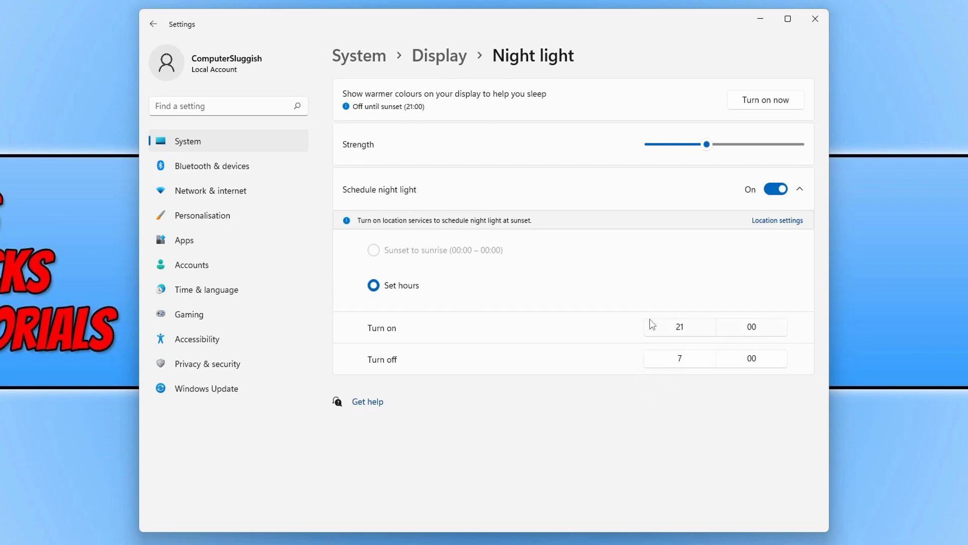
{"action": "left_click", "coordinate": [775, 192]}
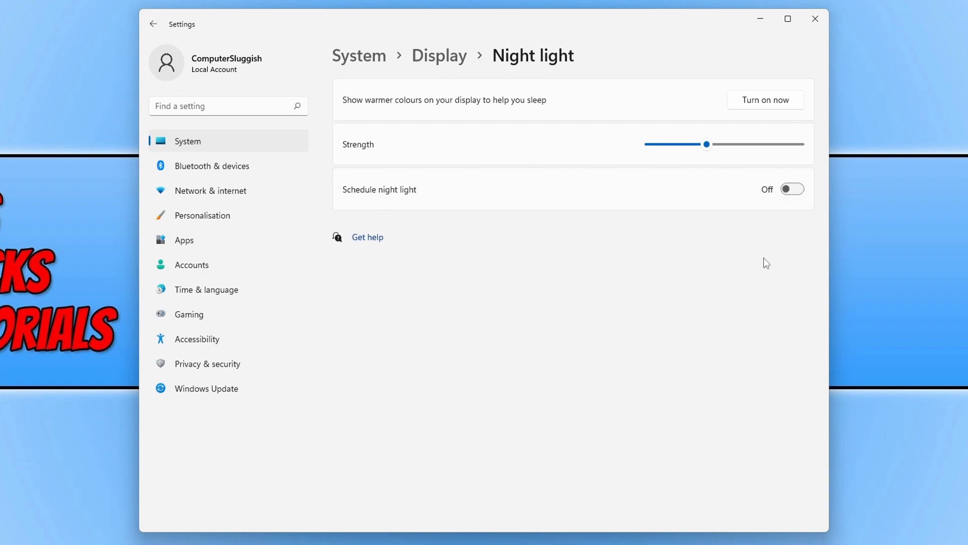
{"action": "left_click", "coordinate": [749, 104]}
{"action": "left_click", "coordinate": [443, 60]}
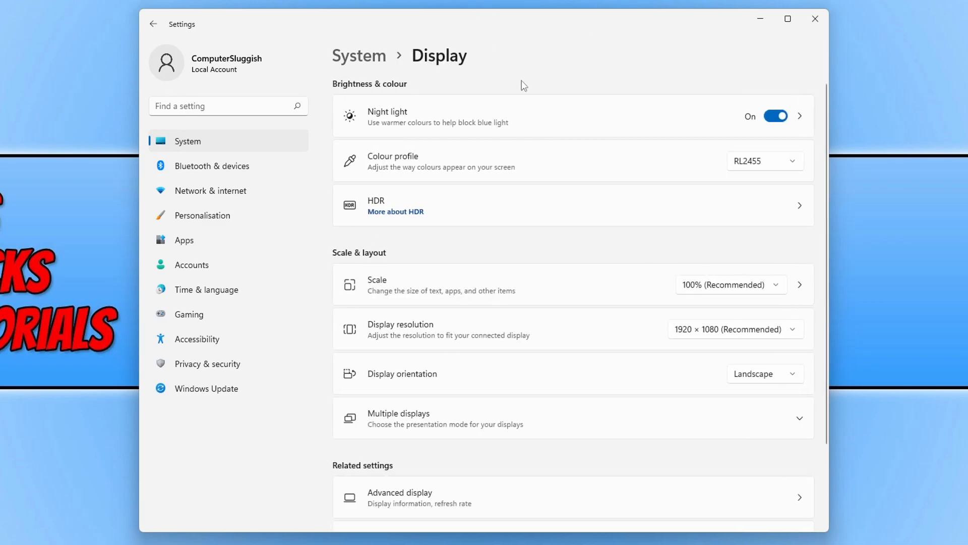
Step: Flip the Night light toggle on the Display page off and on, leaving it enabled
{"action": "left_click", "coordinate": [780, 117]}
{"action": "left_click", "coordinate": [777, 117]}
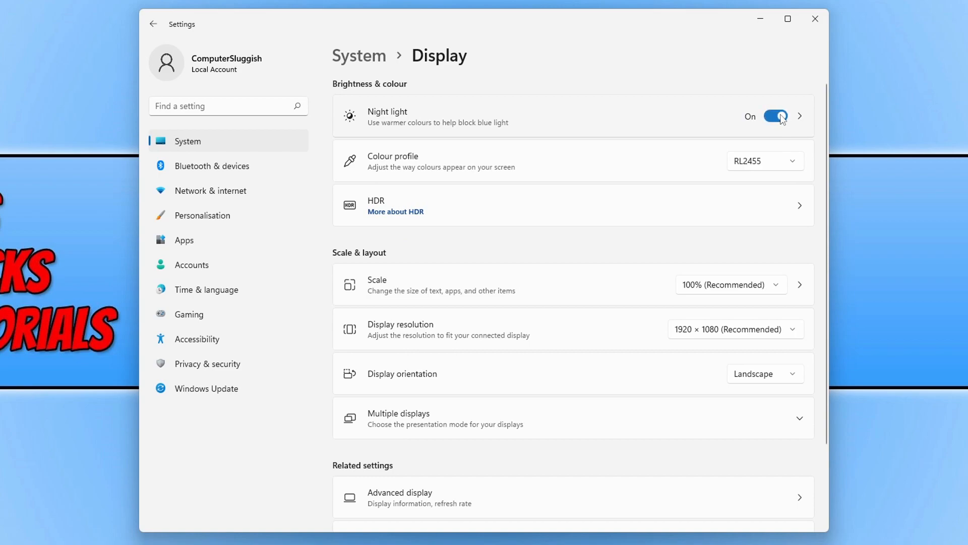